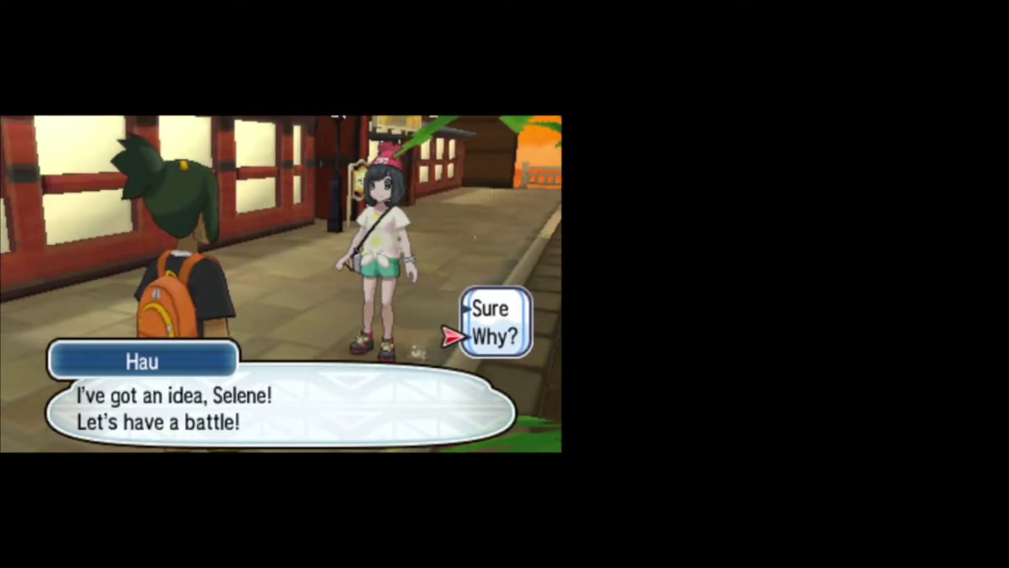
# - Say 'Sure' to Hau's challenge to start the battle against his Raichu
pyautogui.press('Return')
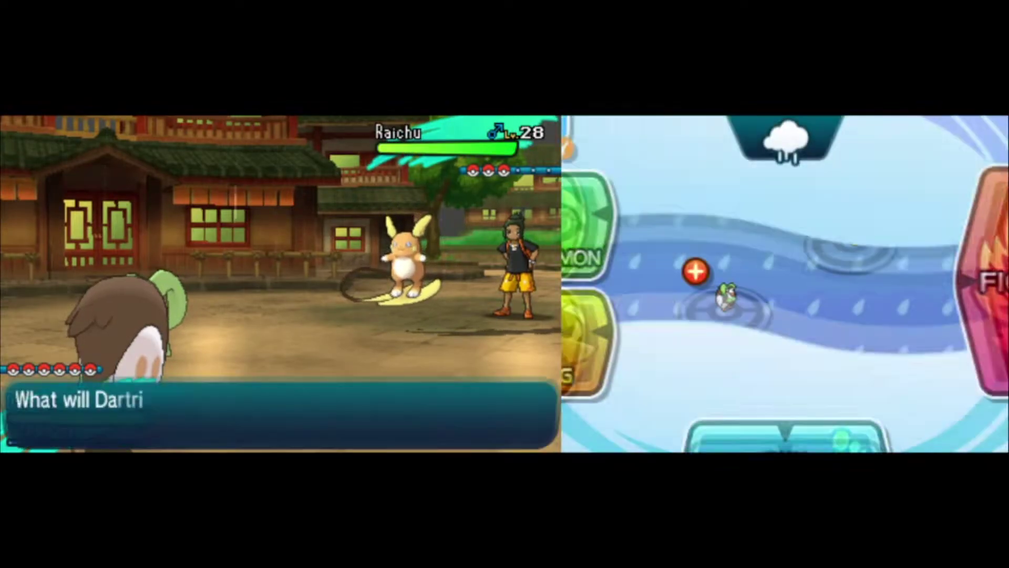
# - Have Dartrix attack Hau's Raichu with Shadow Claw
pyautogui.press('Return')
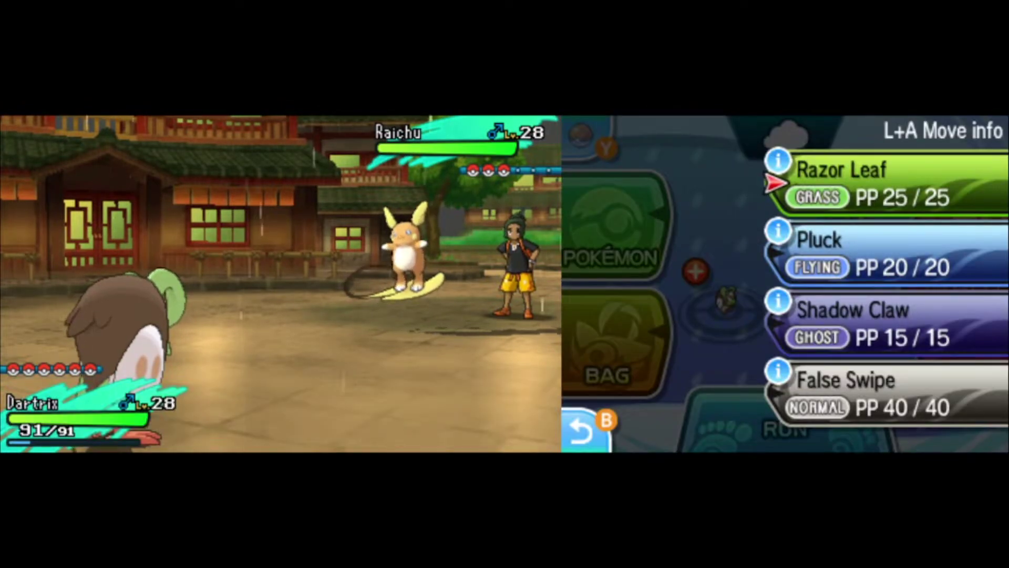
pyautogui.press('Down')
pyautogui.press('Return')
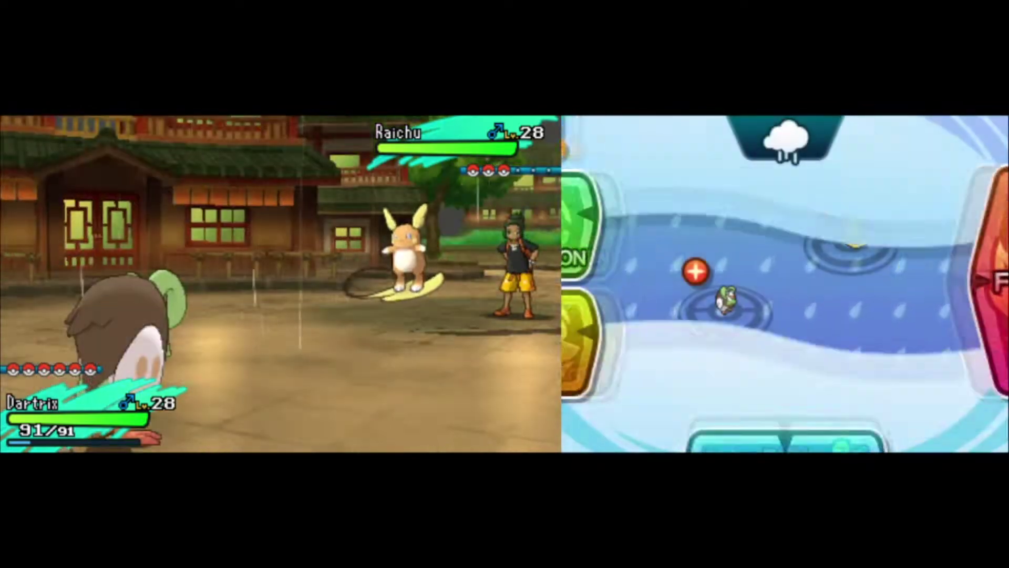